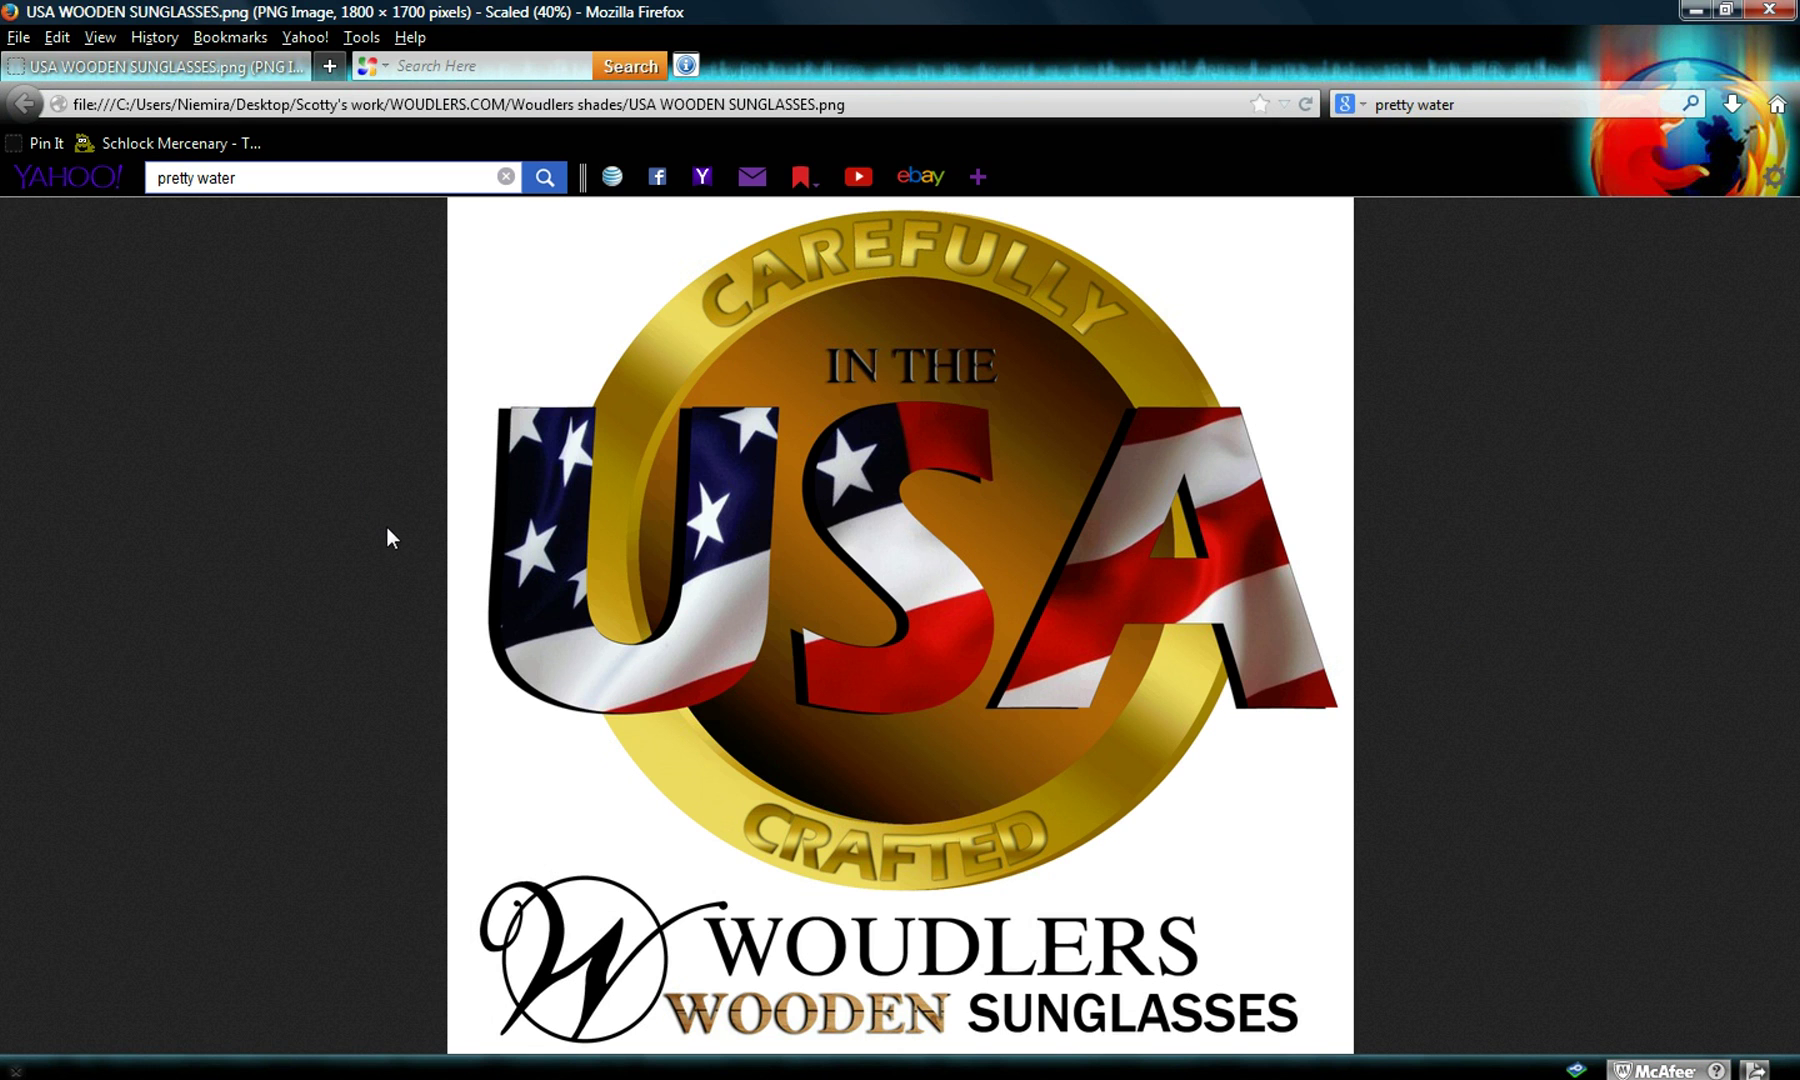
# Search Google for 'flag' in a new tab and show the image results
pyautogui.click(328, 68)
pyautogui.click(1480, 106)
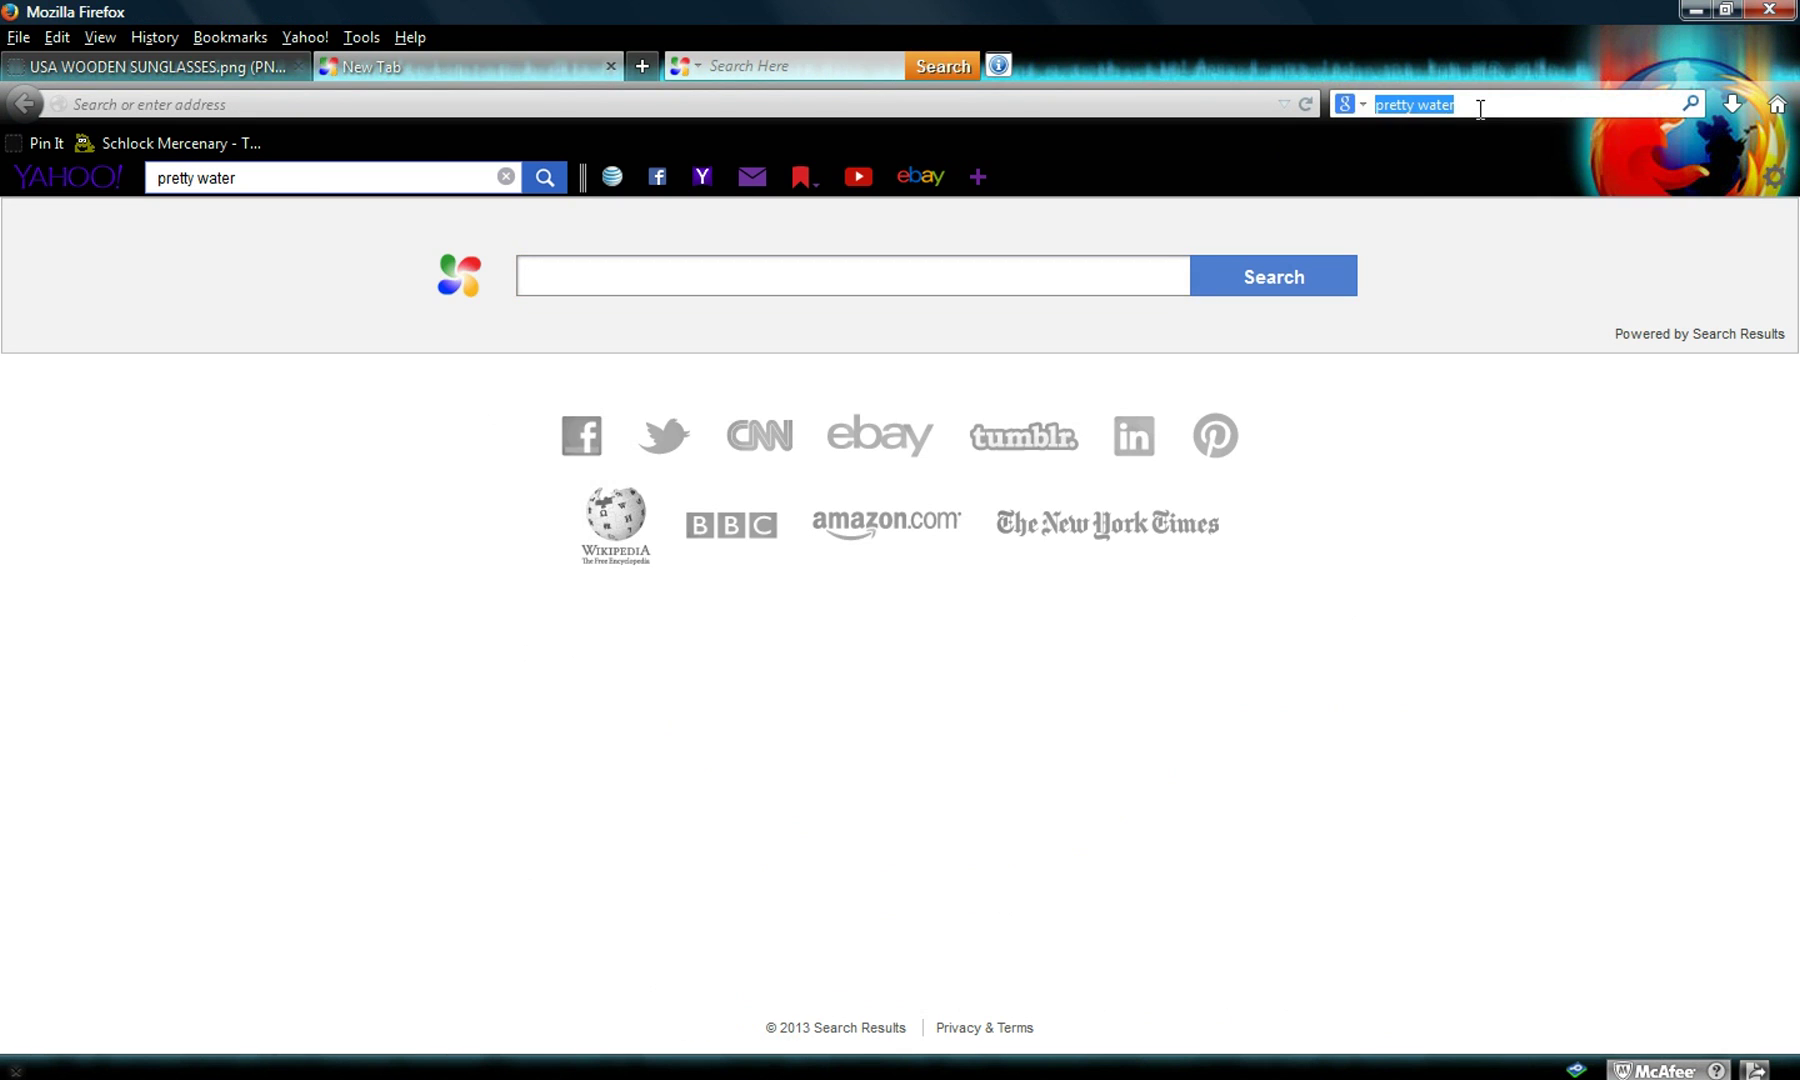
pyautogui.write('s')
pyautogui.write('u')
pyautogui.press('BackSpace')
pyautogui.press('BackSpace')
pyautogui.write('flag')
pyautogui.press('Return')
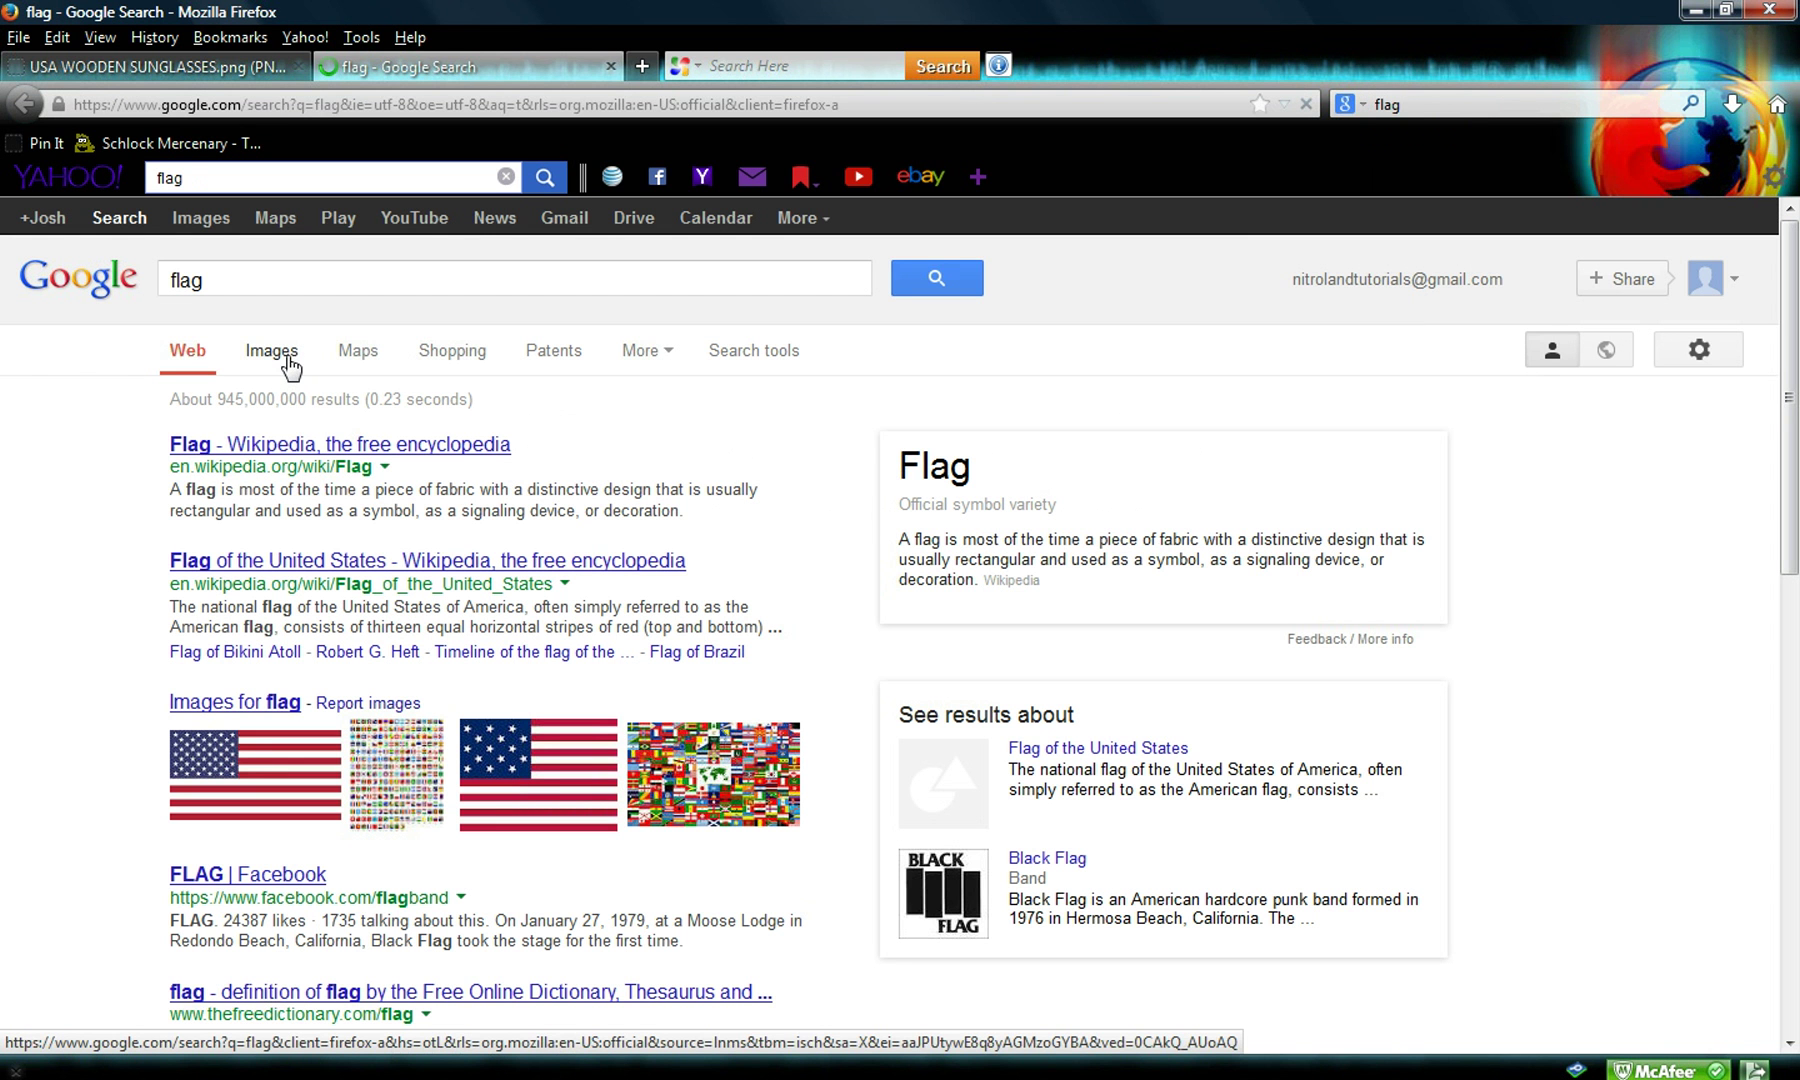
pyautogui.click(283, 376)
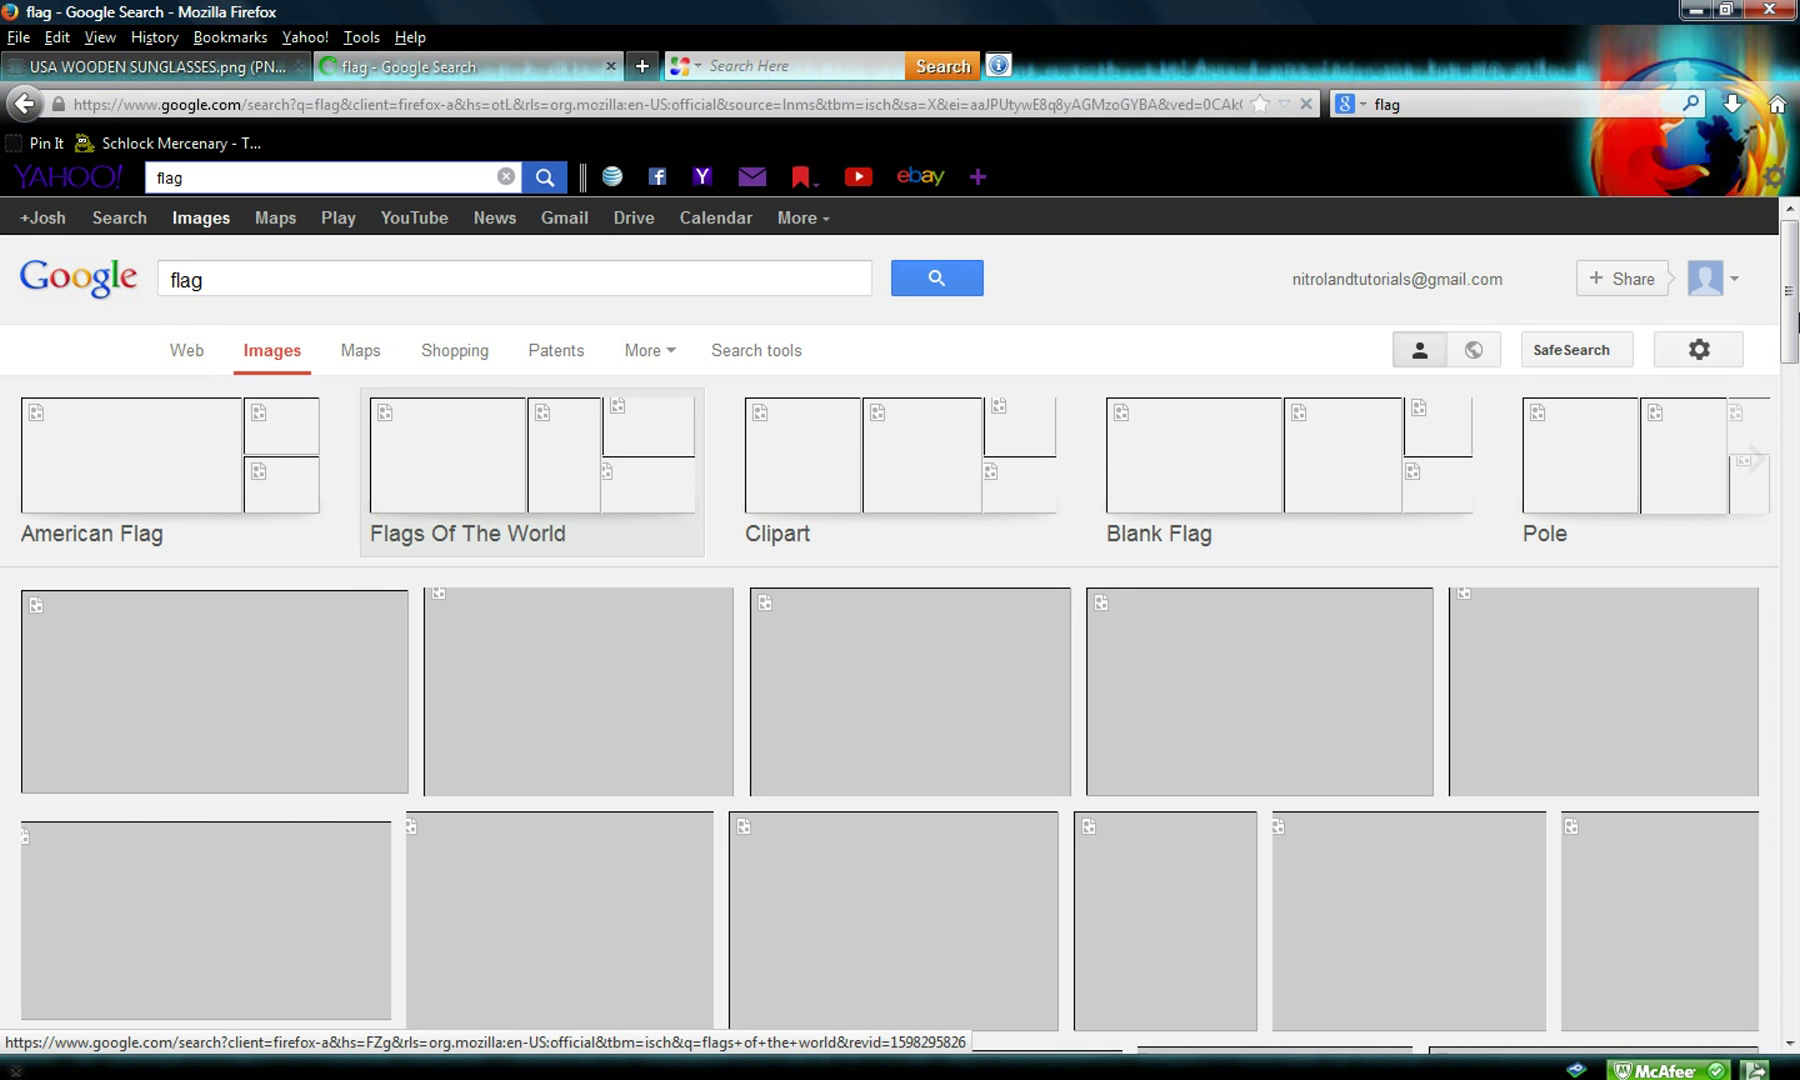
# Find the large waving American flag among the results and copy the image
pyautogui.scroll(-1, 1790, 331)
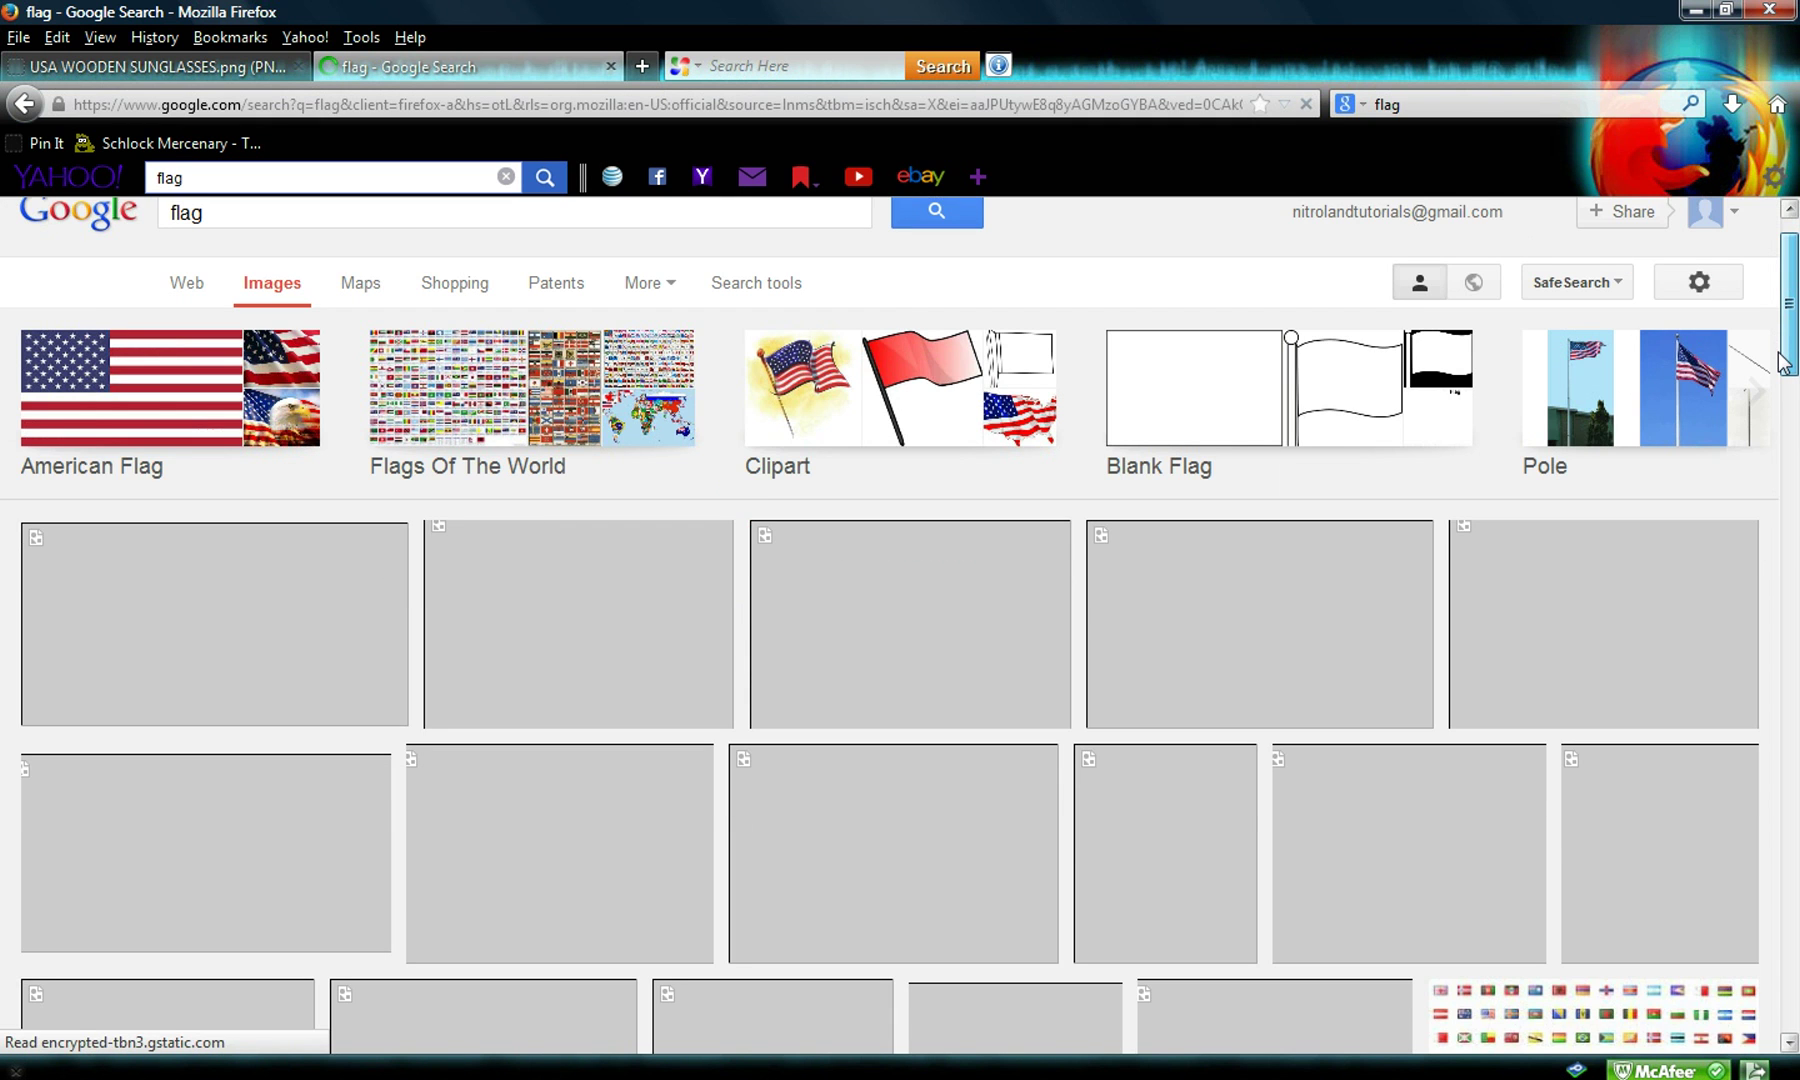
pyautogui.scroll(-5, 1787, 376)
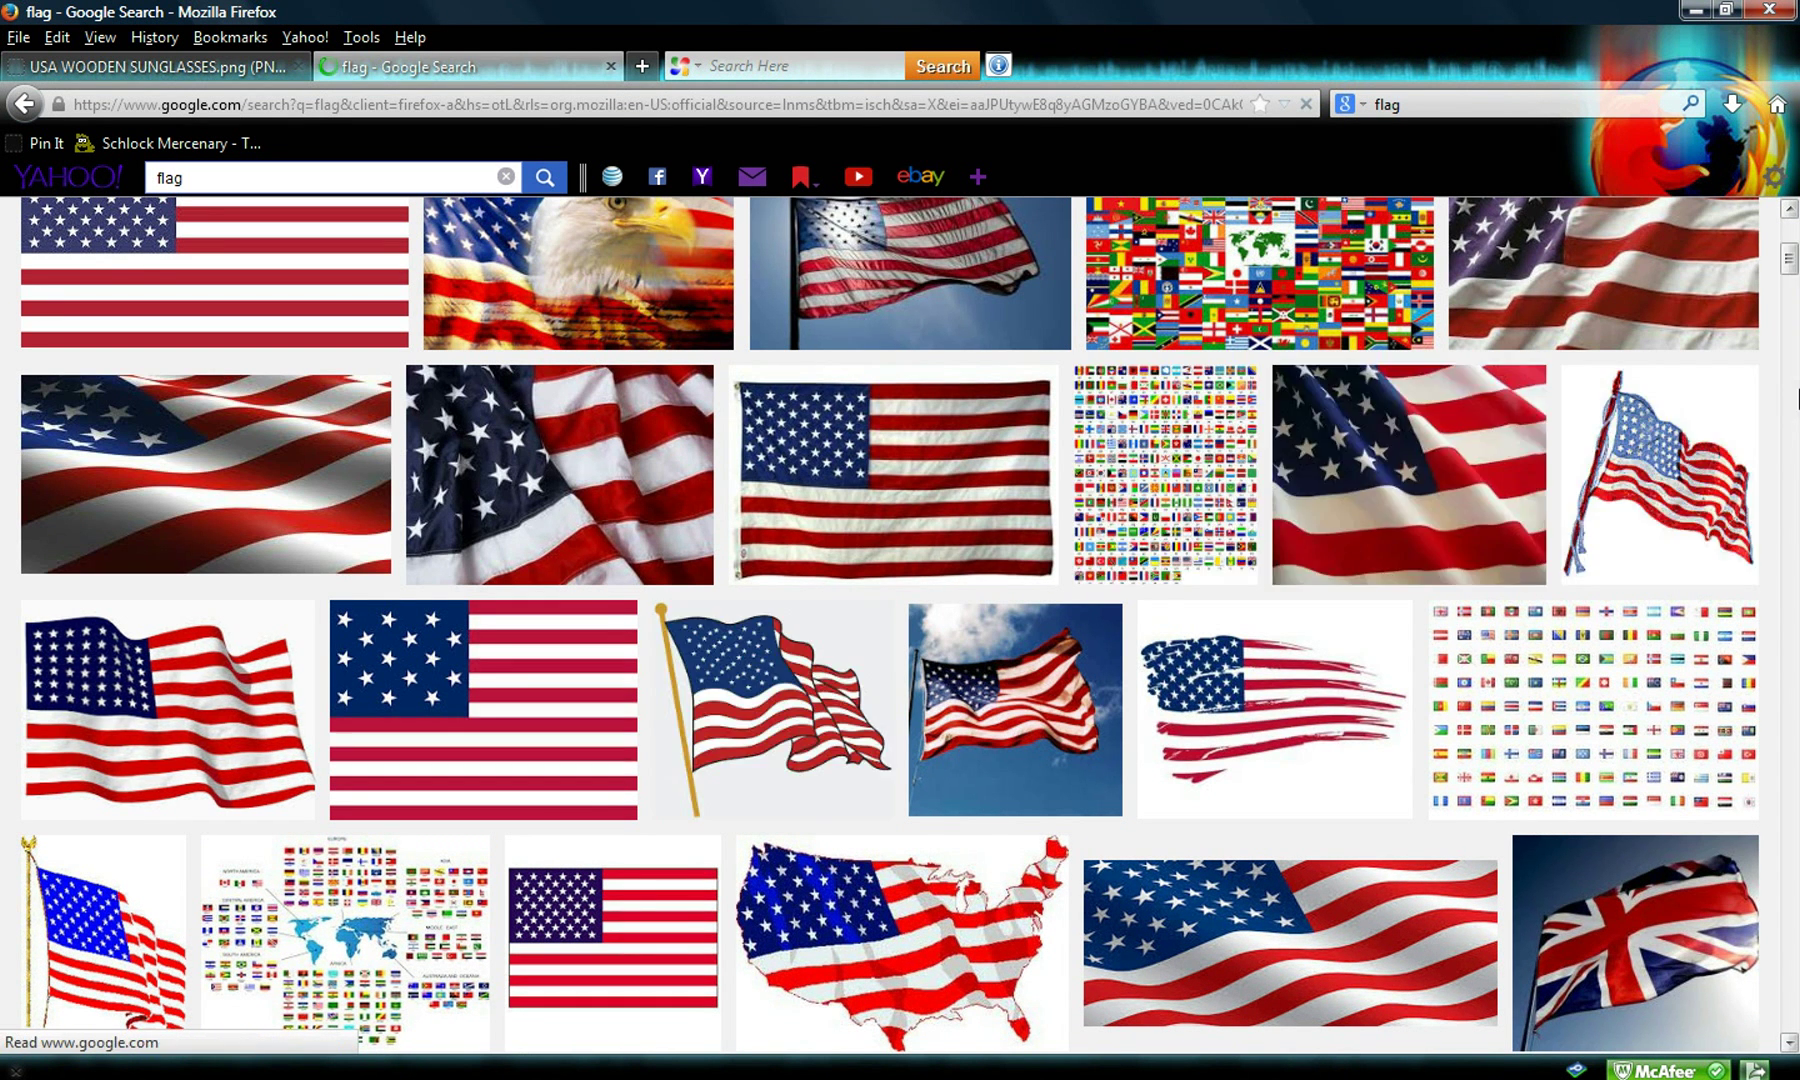
pyautogui.scroll(-10, 1733, 579)
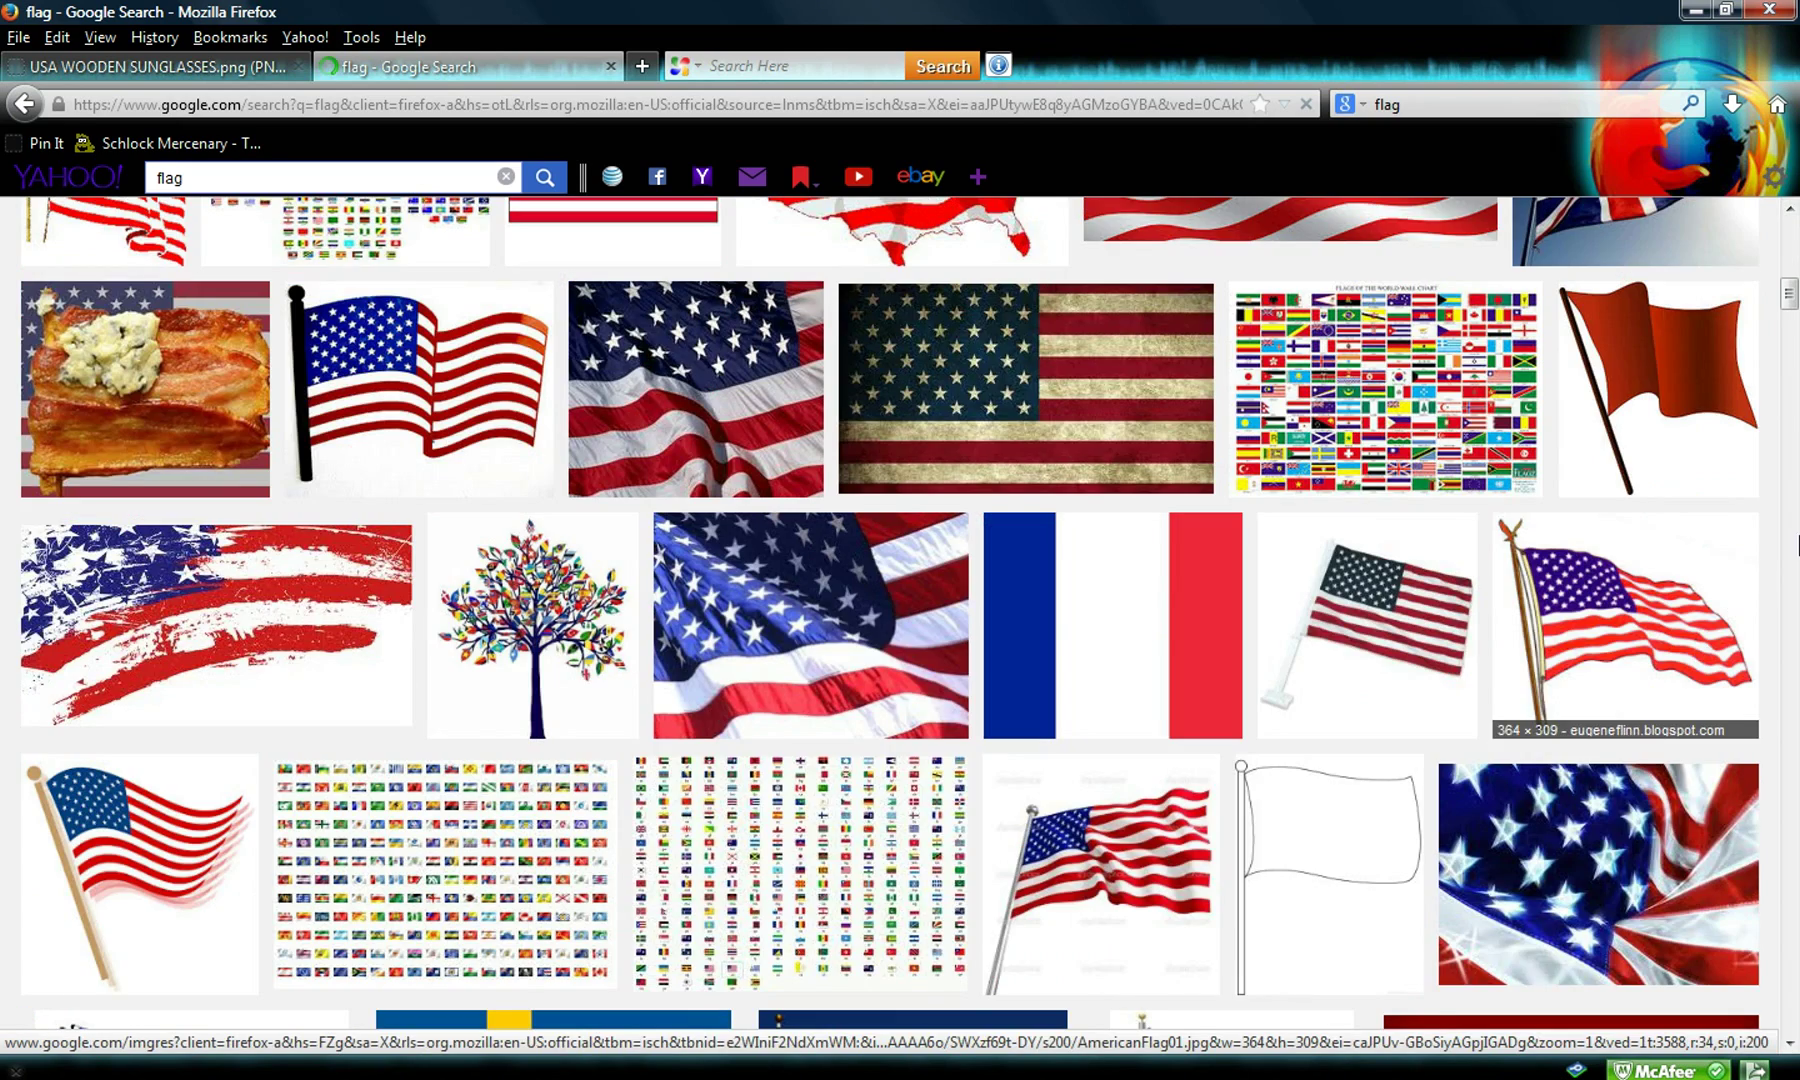
pyautogui.moveTo(1789, 305); pyautogui.dragTo(1789, 252)
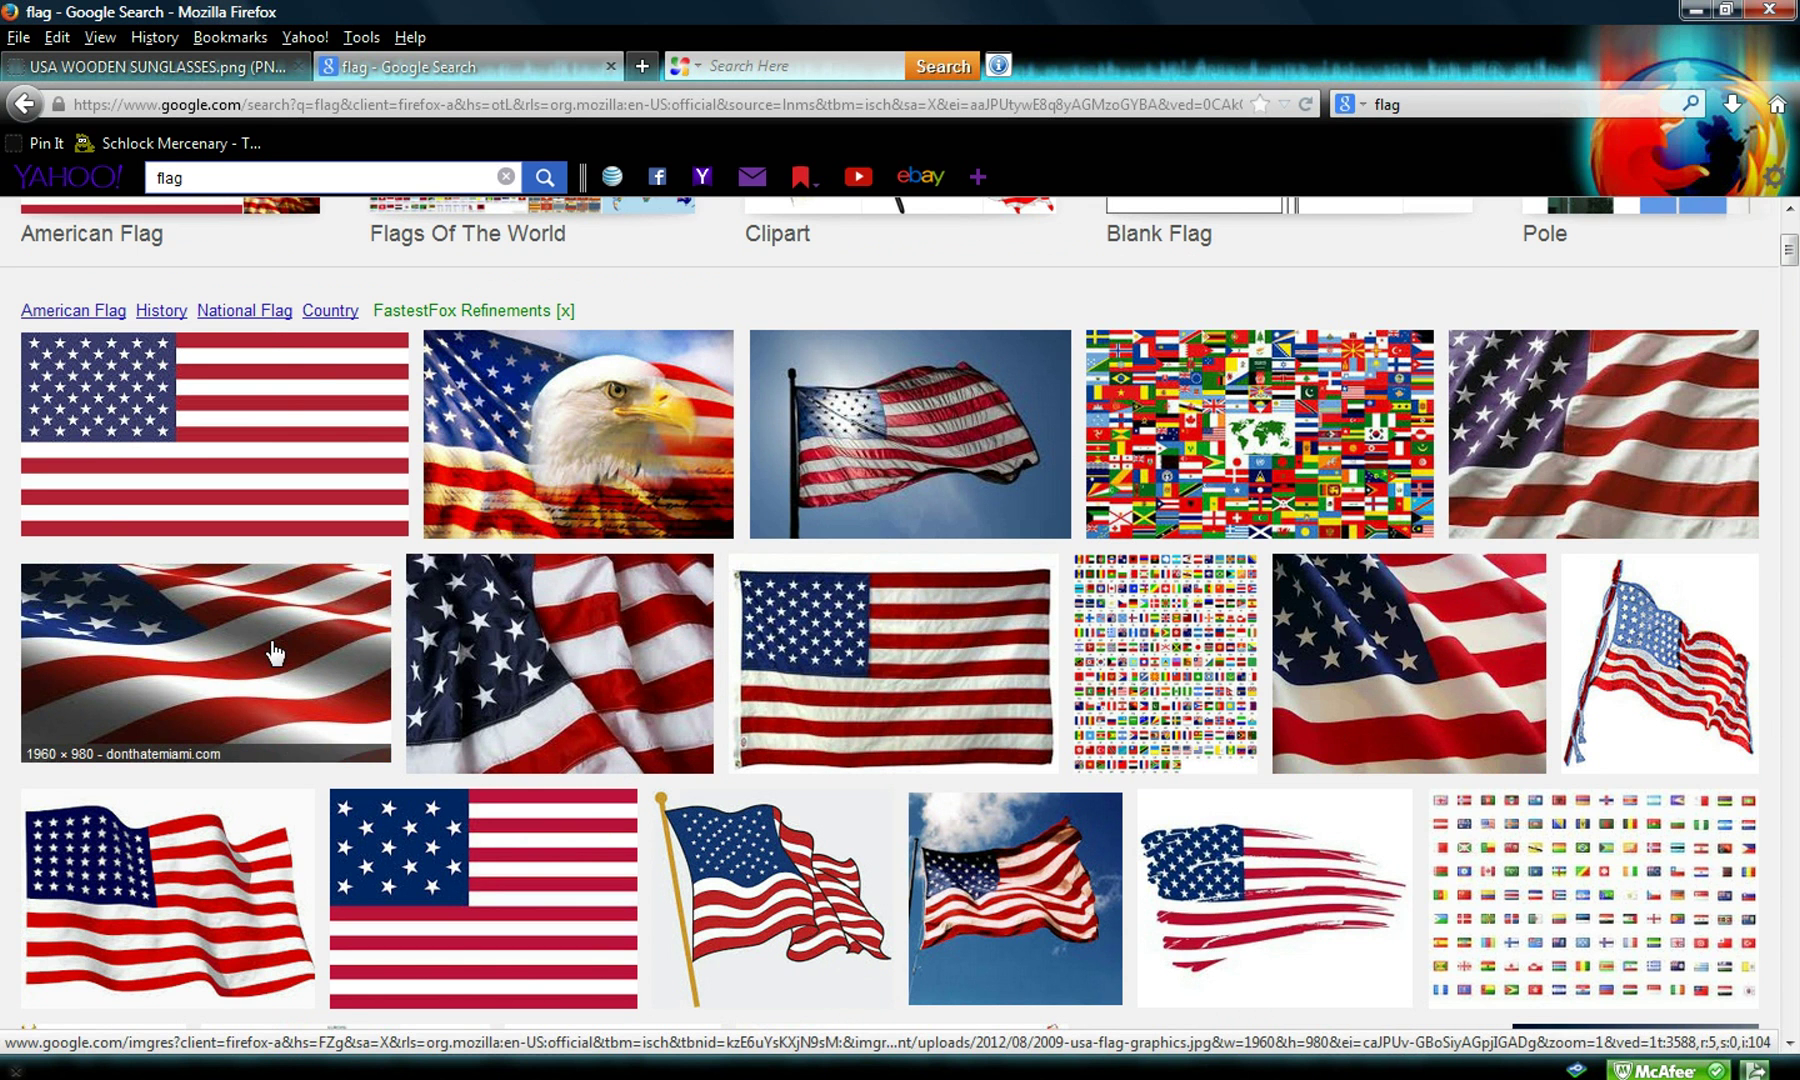
pyautogui.moveTo(557, 492)
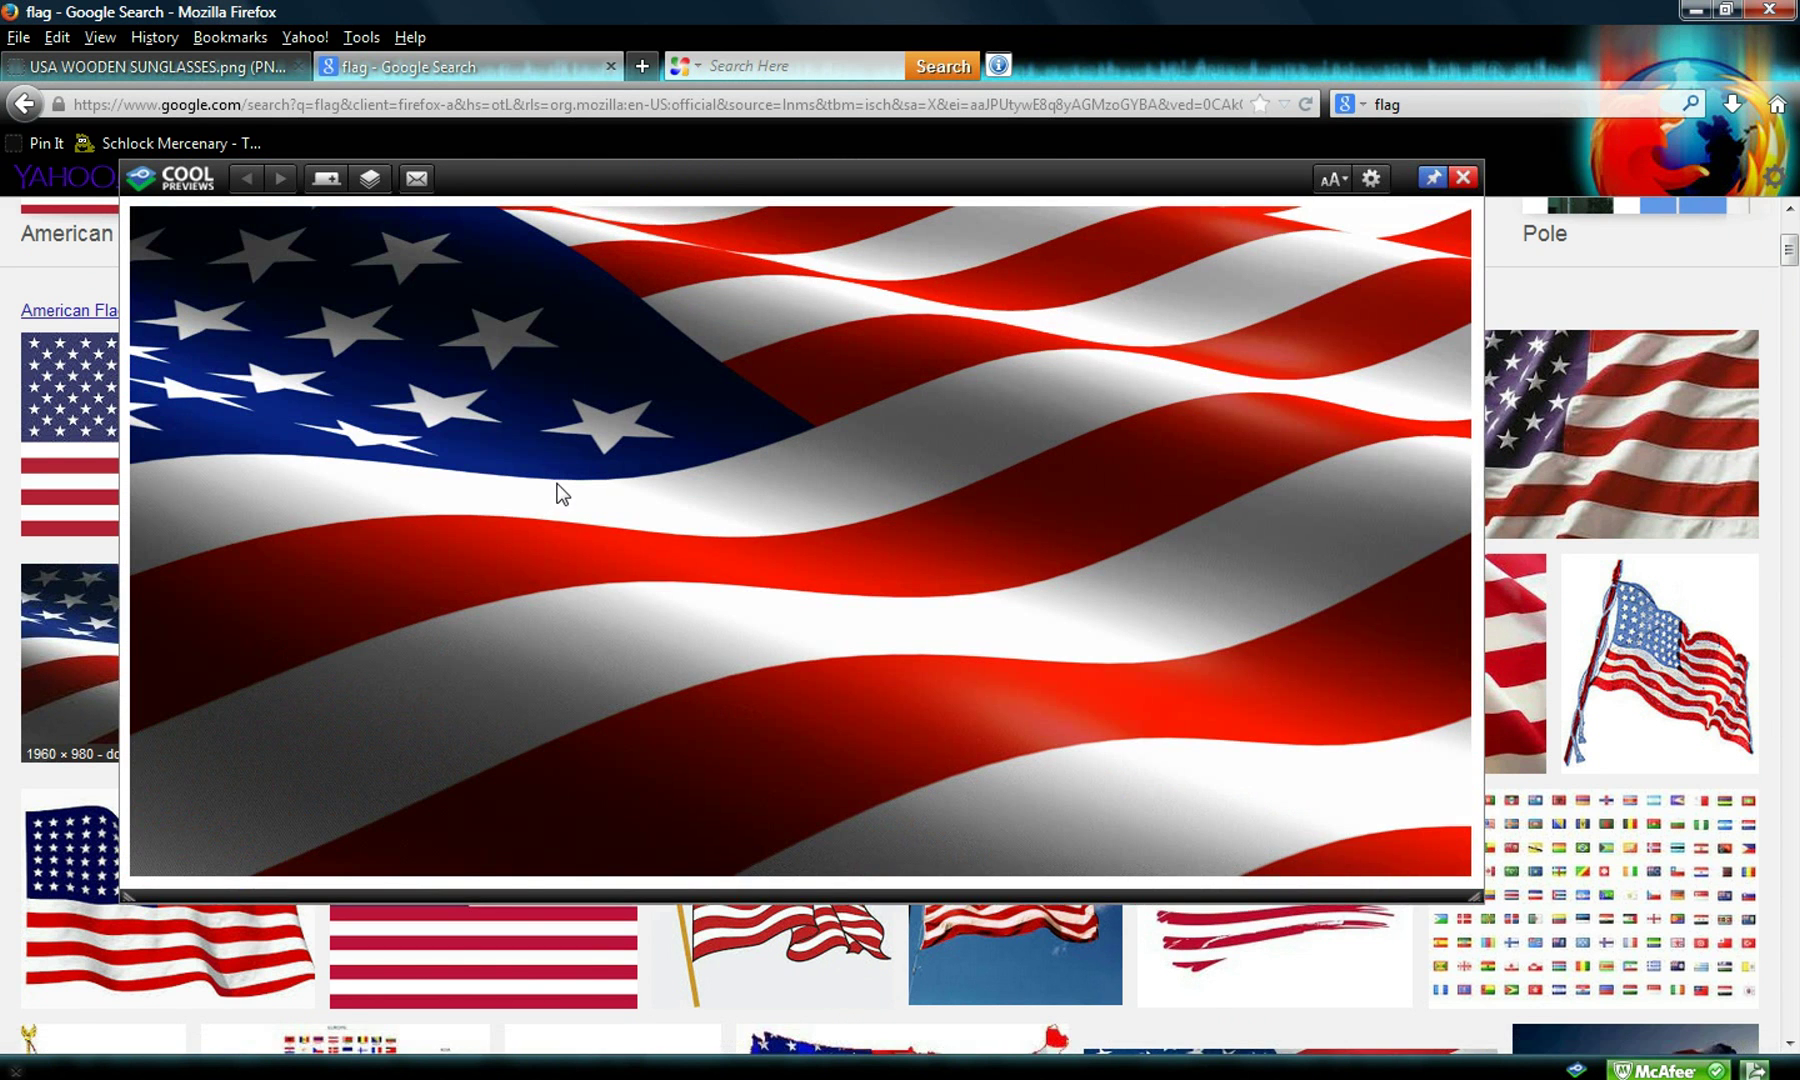
pyautogui.rightClick(560, 485)
pyautogui.click(656, 560)
# Paste the copied waving flag into the USA document as Layer 1 above the text
pyautogui.hotkey('alt', 'Tab')
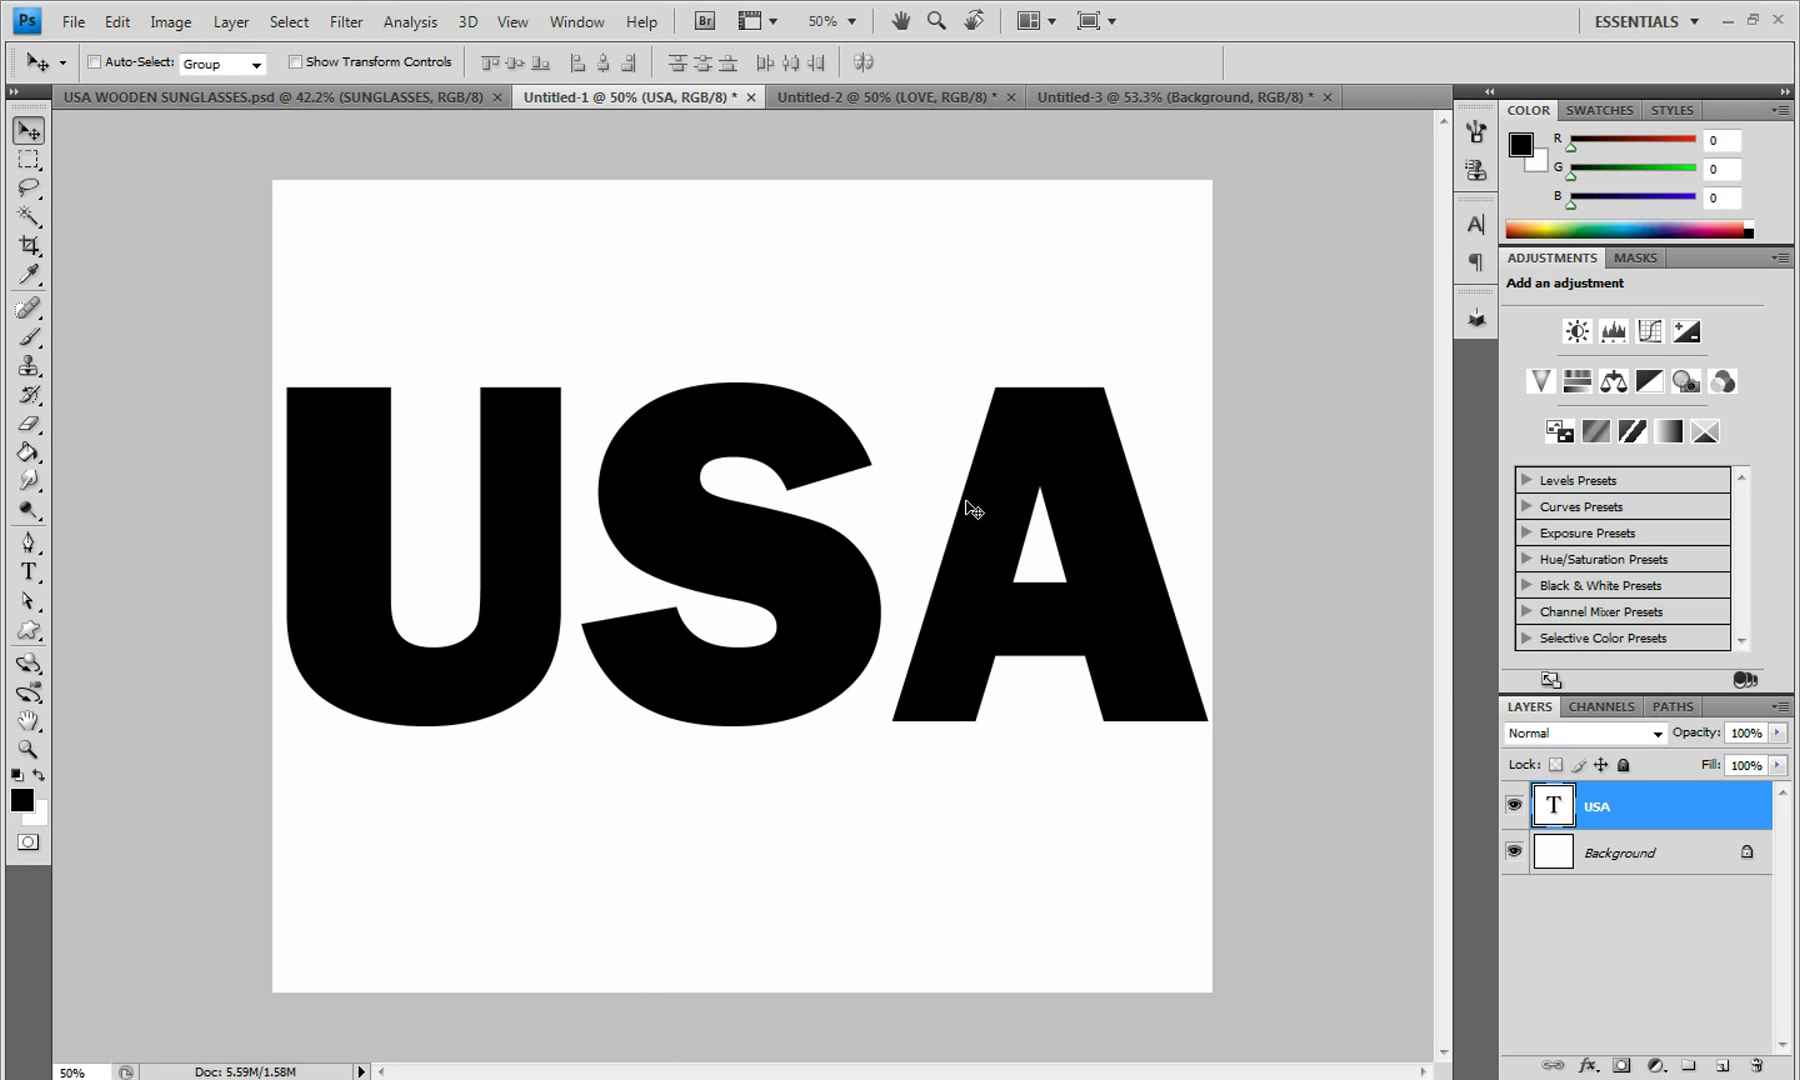
pyautogui.click(117, 22)
pyautogui.click(162, 241)
pyautogui.click(116, 22)
pyautogui.click(186, 247)
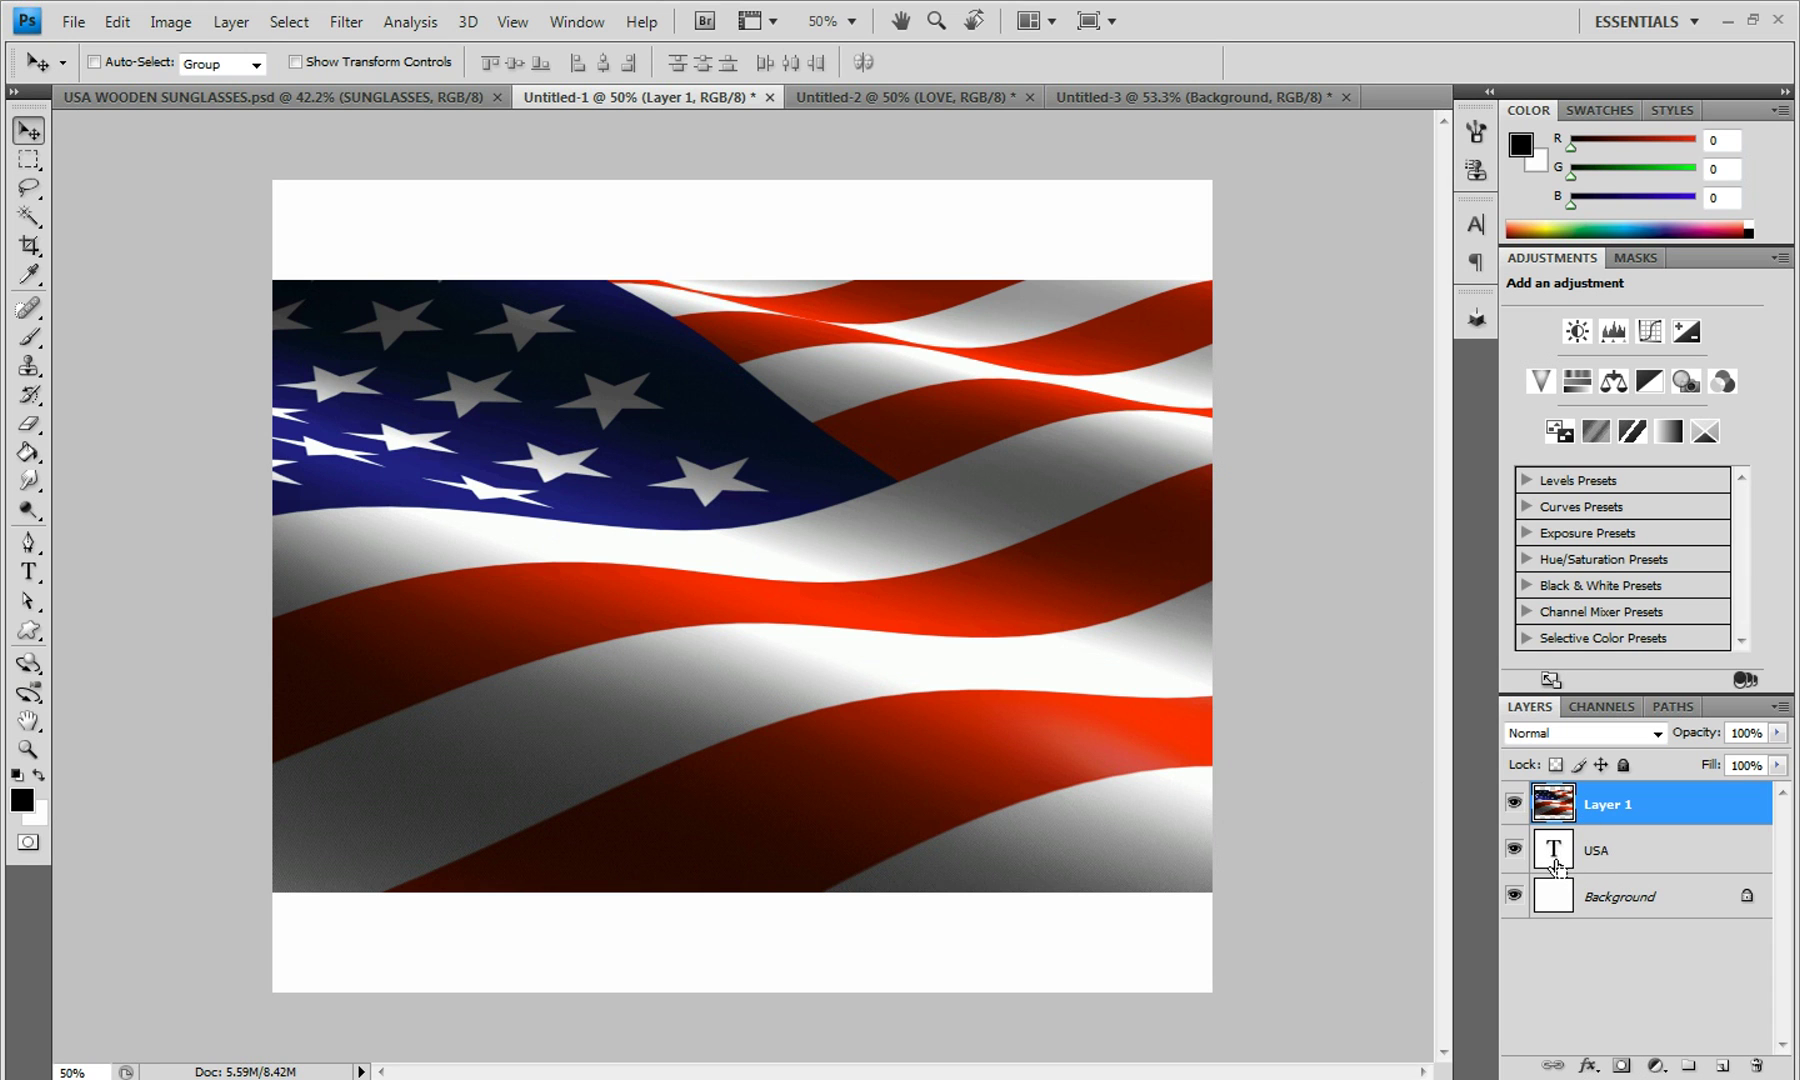
# Load the USA text as a selection and turn it into a mask on the flag layer
pyautogui.keyDown('ctrl'); pyautogui.click(1551, 853); pyautogui.keyUp('ctrl')
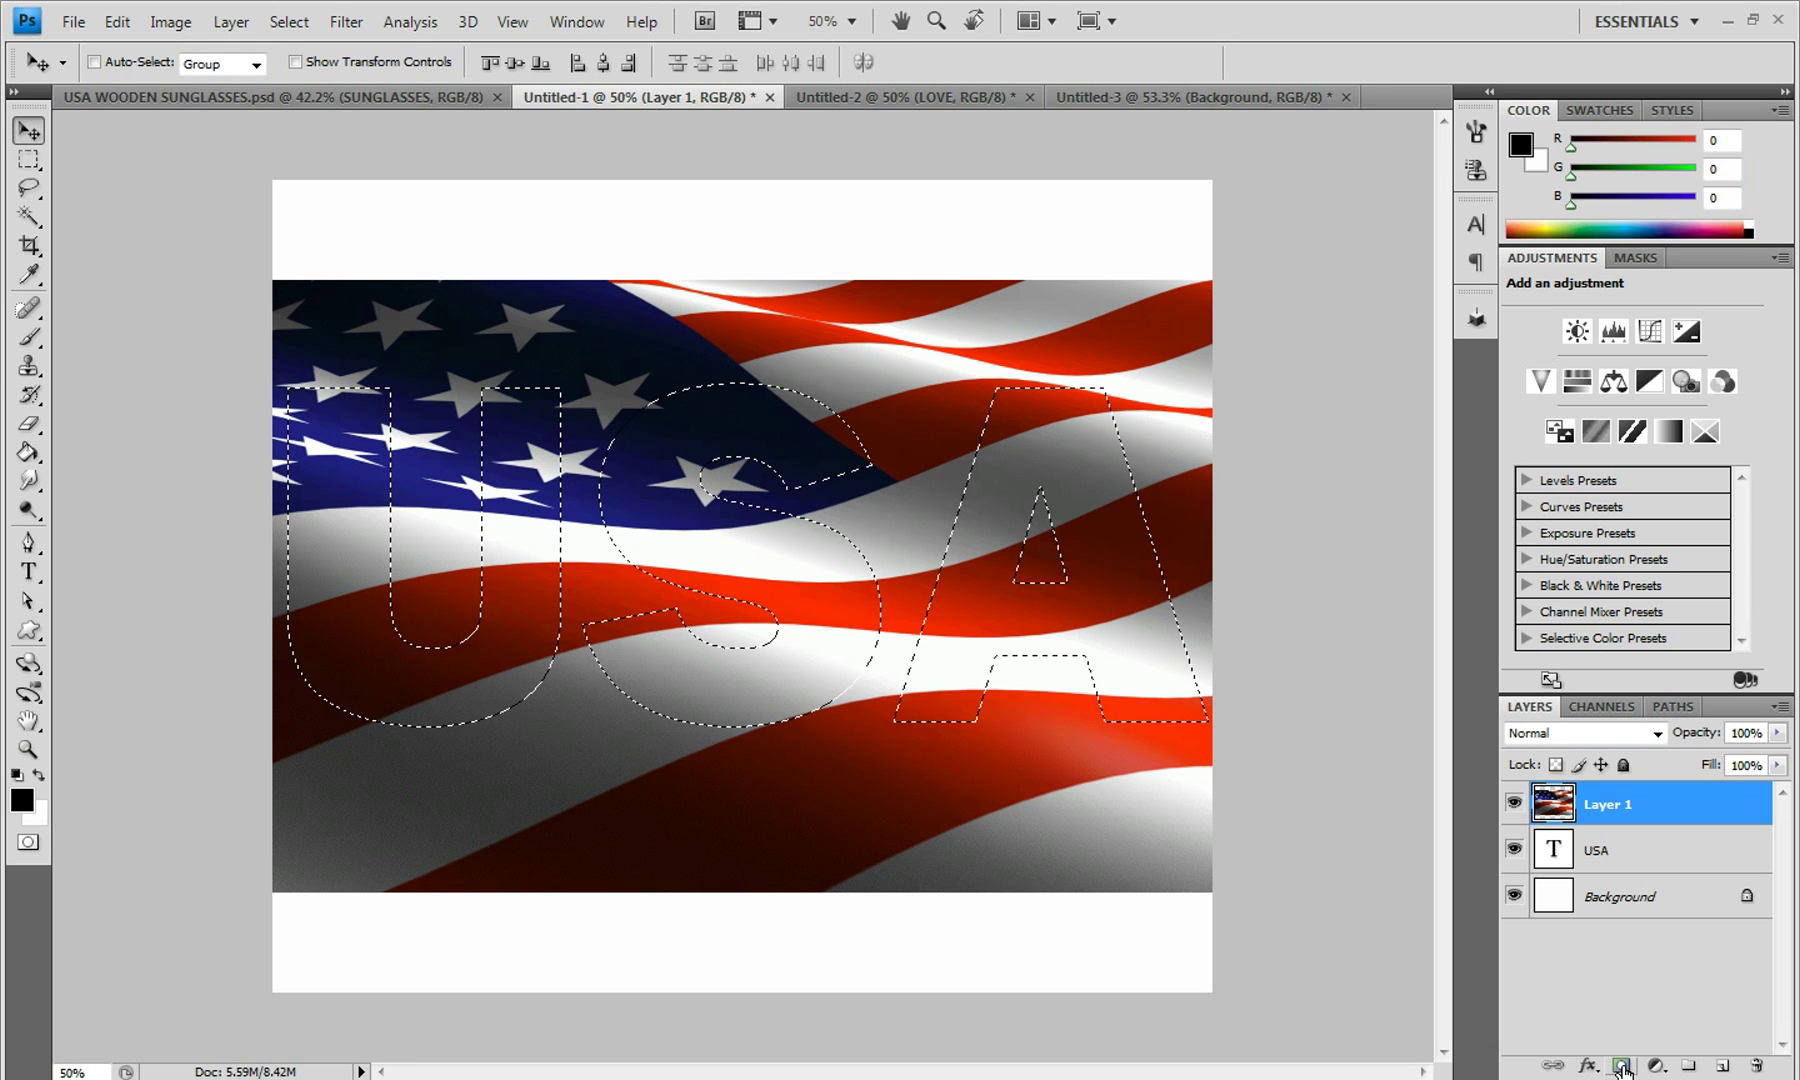
pyautogui.click(1622, 1067)
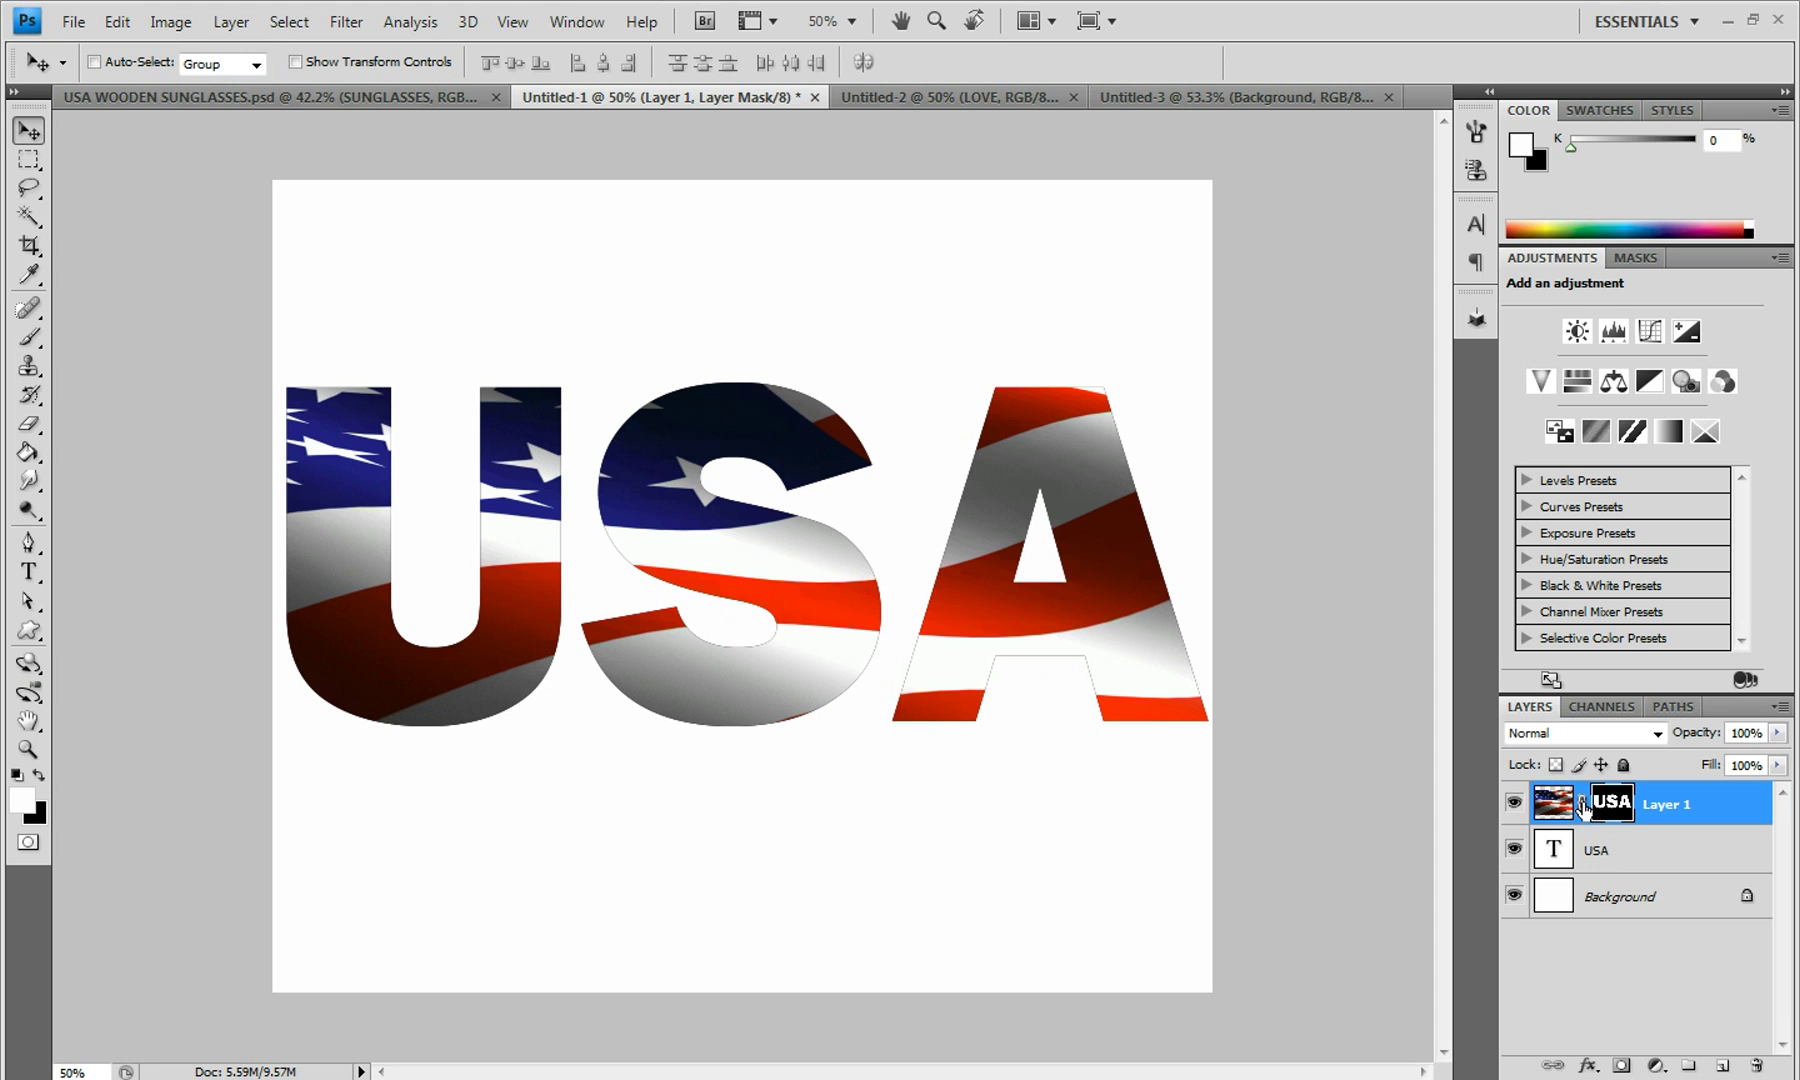
# Unlink the mask and move the flag so stars fill the U and stripes cross S and A
pyautogui.click(1584, 804)
pyautogui.click(1550, 805)
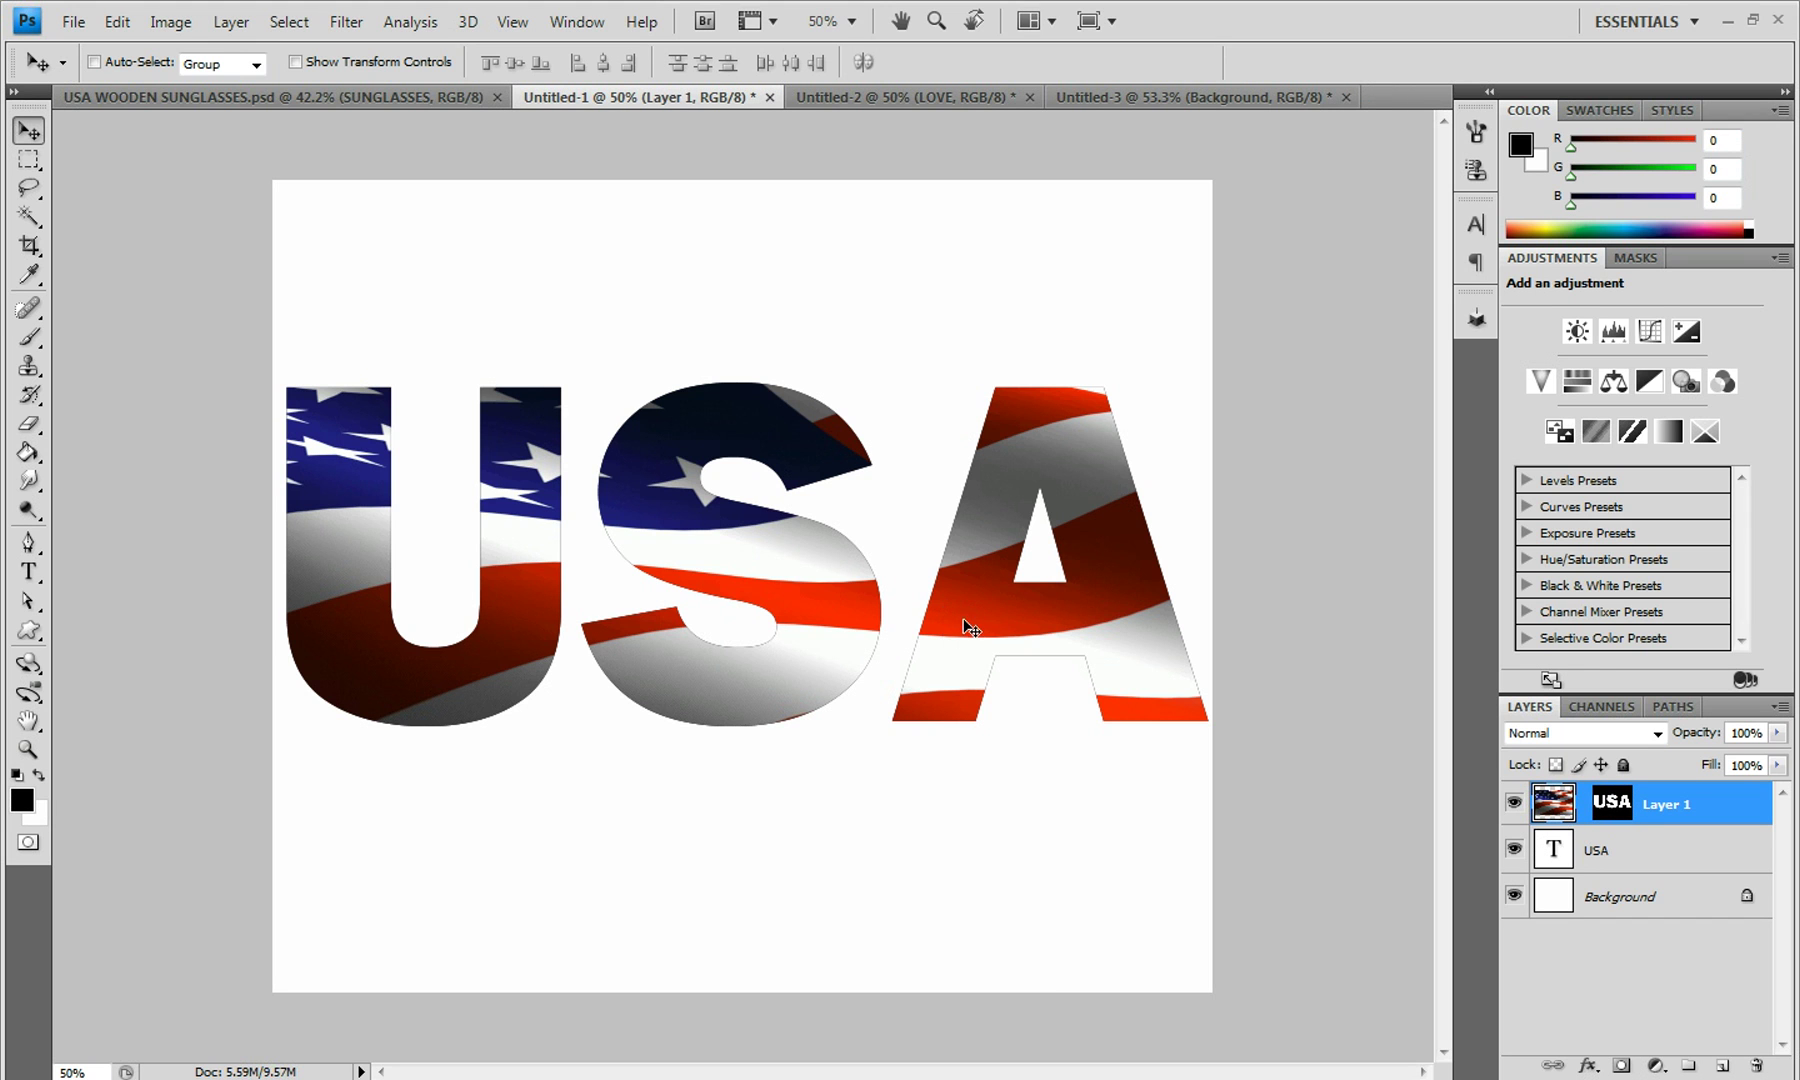
pyautogui.moveTo(968, 629)
pyautogui.mouseDown()
pyautogui.moveTo(722, 642)
pyautogui.moveTo(719, 624)
pyautogui.mouseUp()
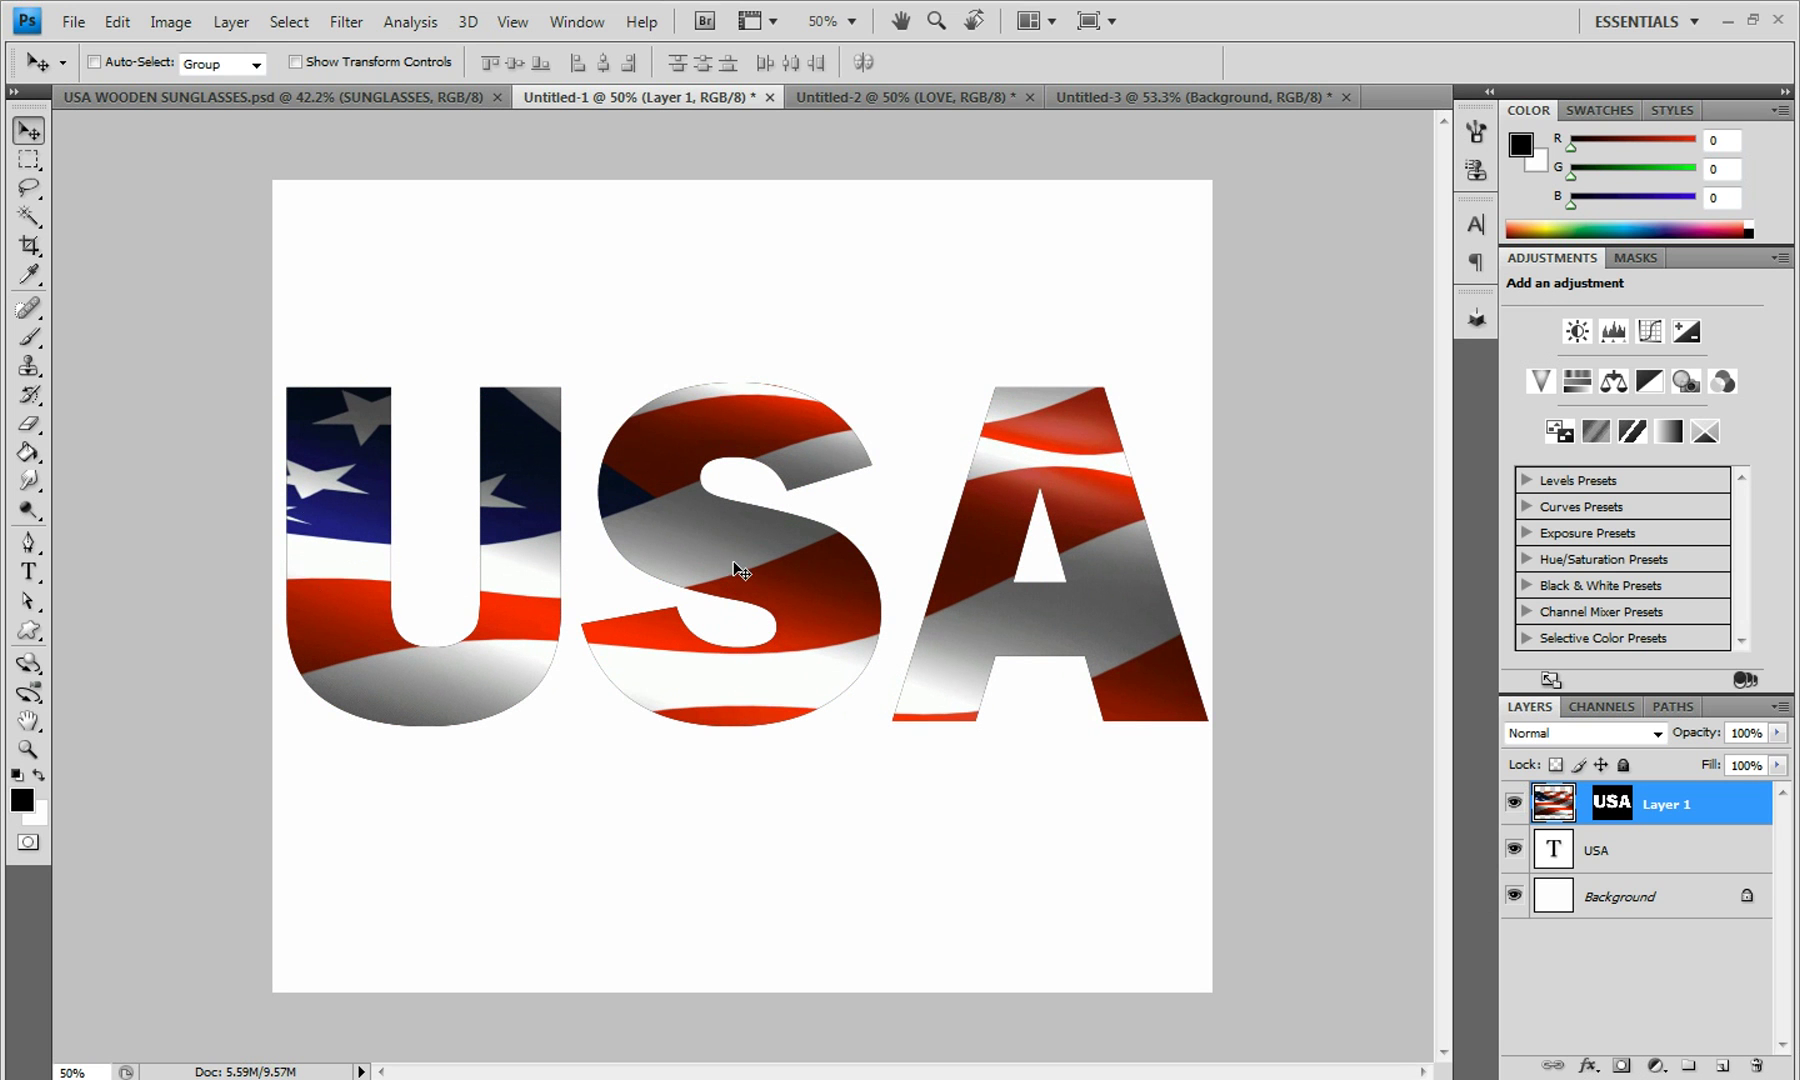
pyautogui.moveTo(878, 511)
pyautogui.mouseDown()
pyautogui.moveTo(1024, 550)
pyautogui.moveTo(916, 610)
pyautogui.moveTo(804, 546)
pyautogui.moveTo(779, 574)
pyautogui.mouseUp()
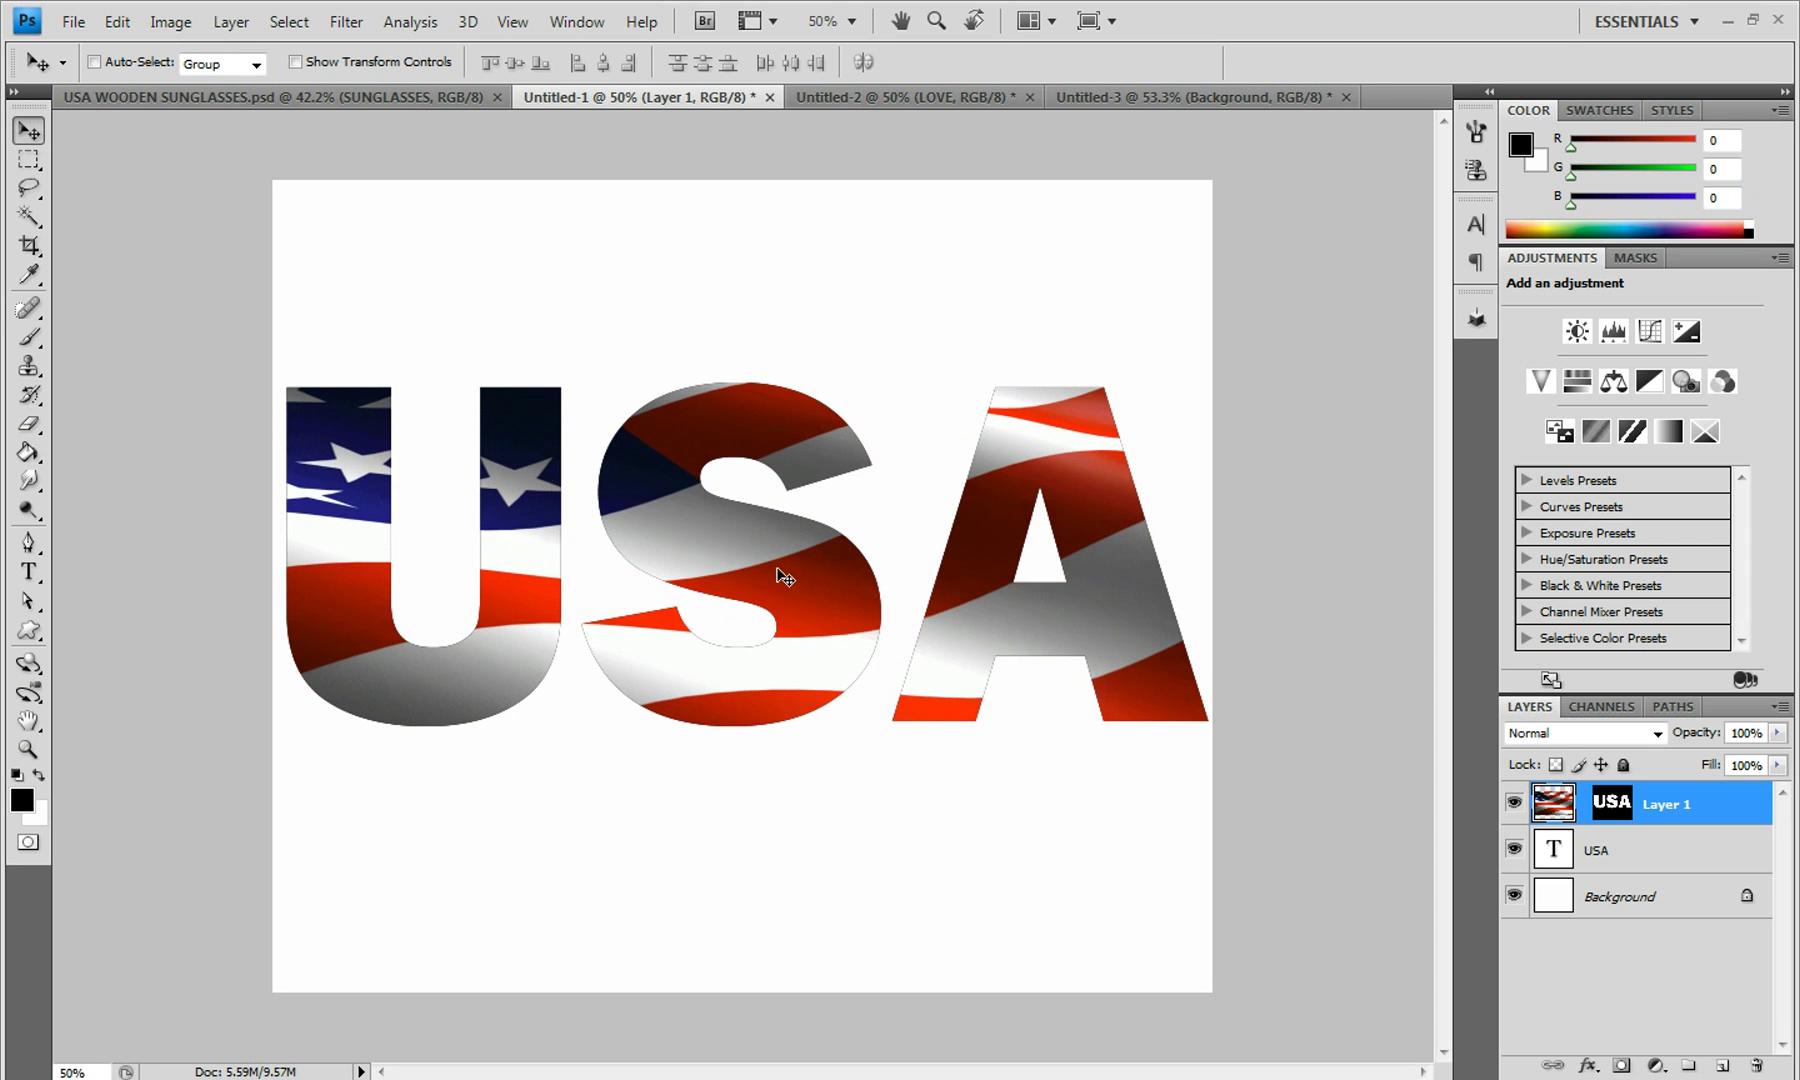
# Show the Untitled-2 LOVE example, then the Untitled-3 sunset heart example
pyautogui.click(899, 97)
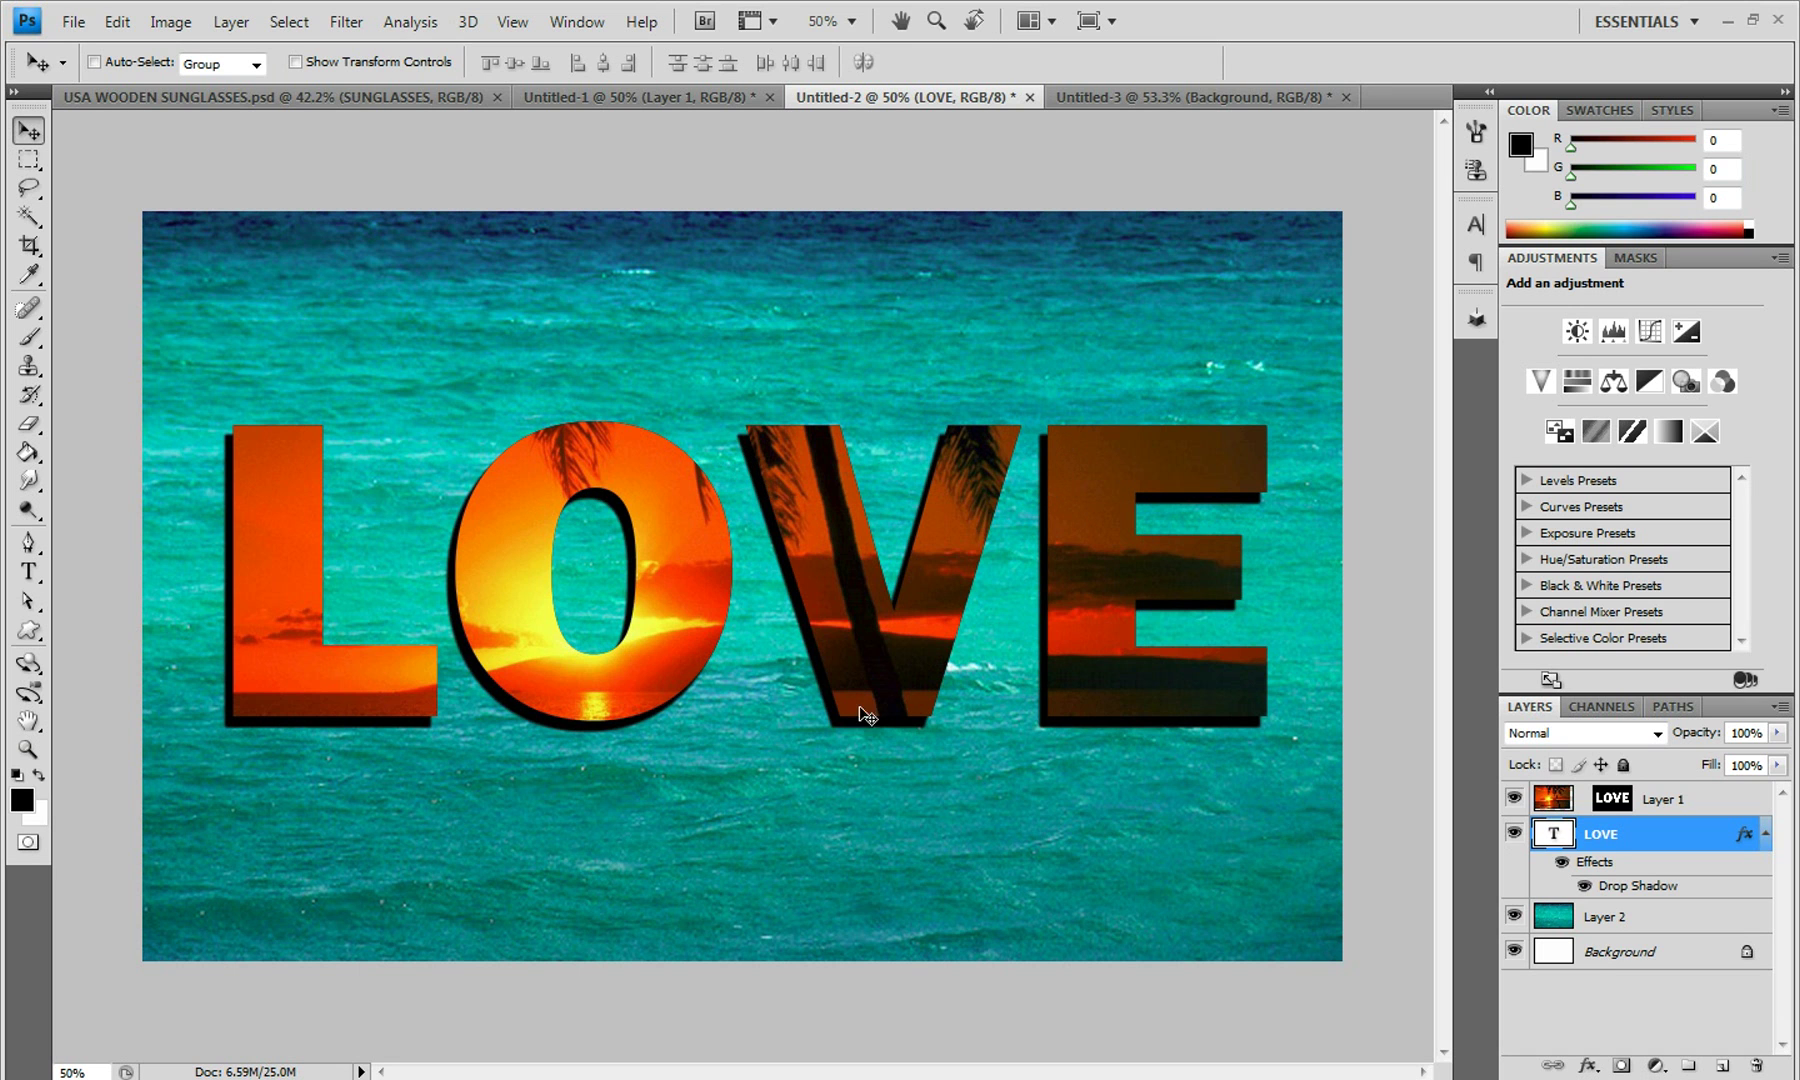
pyautogui.click(1124, 95)
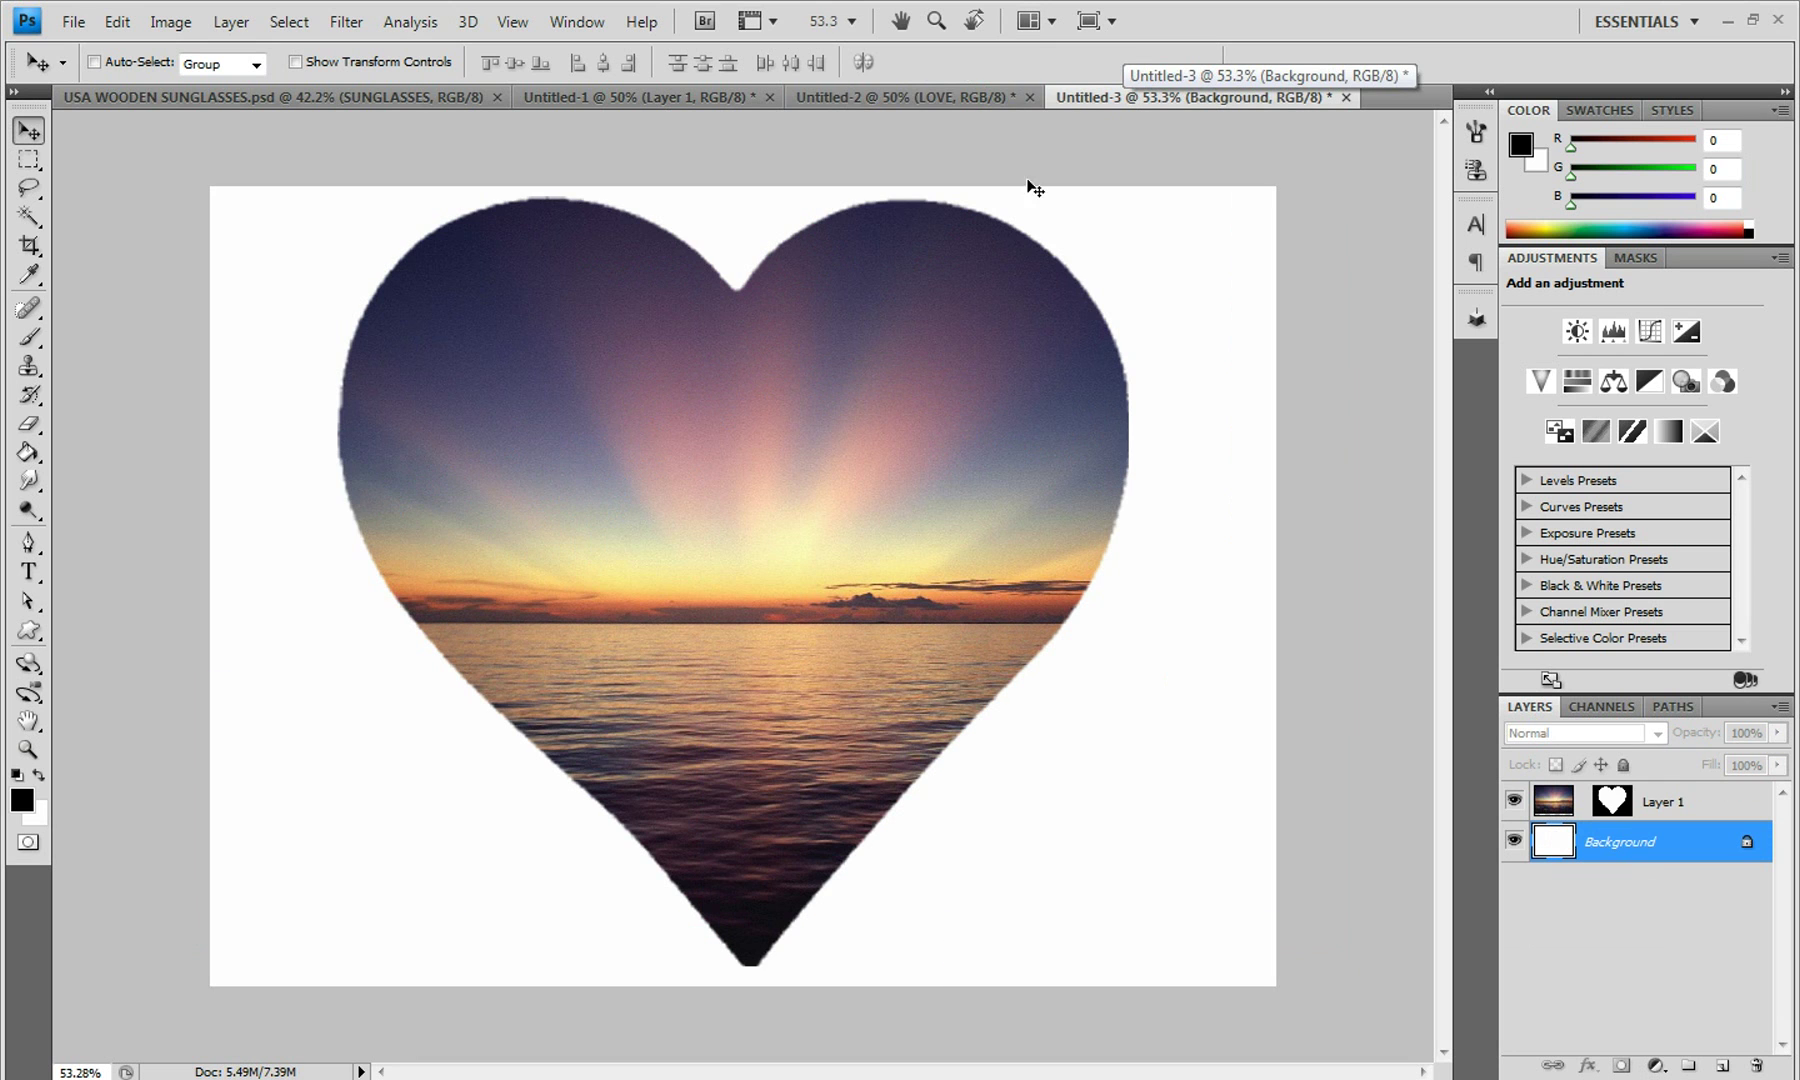